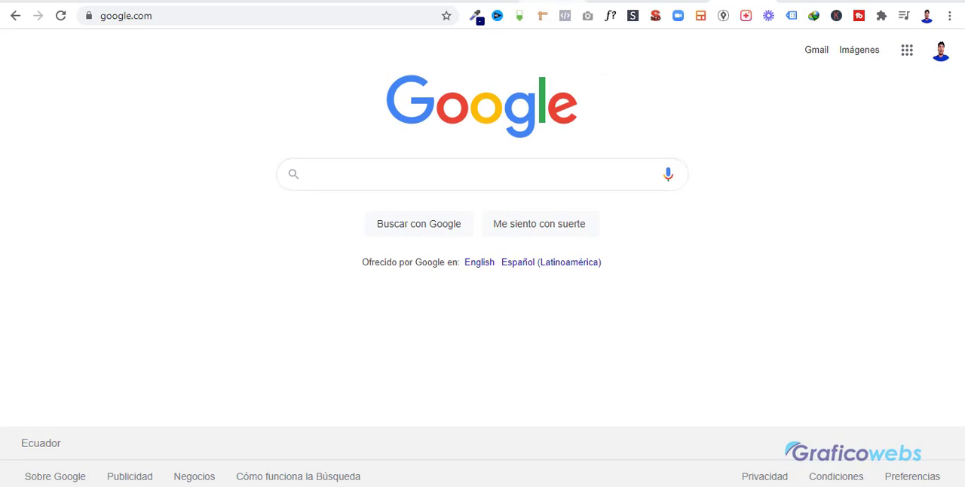
Switch to Canva and create a new design with a custom size of 1080 × 1080 px.
left_click(556, 1)
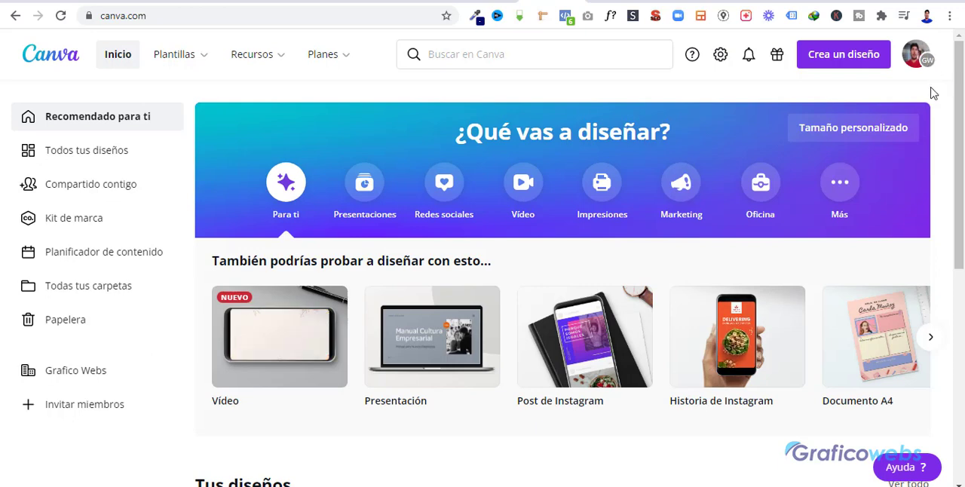
left_click(834, 61)
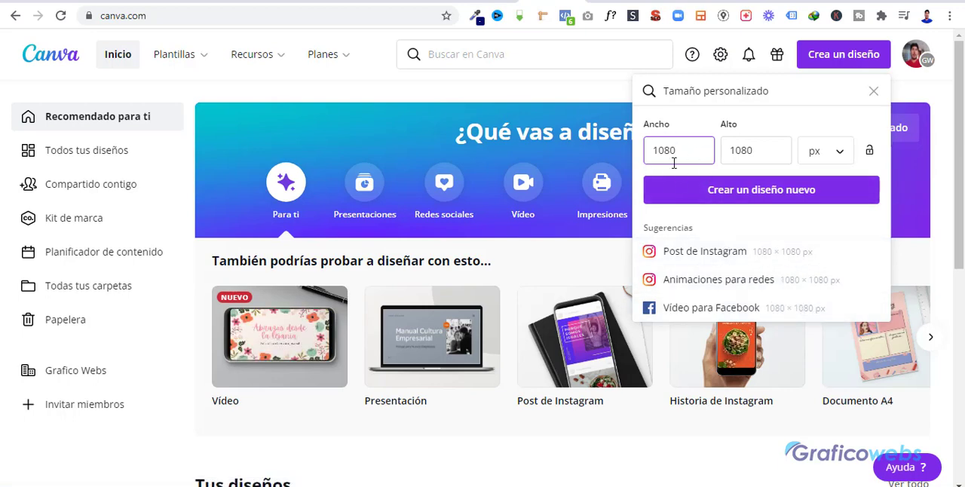
left_click(724, 190)
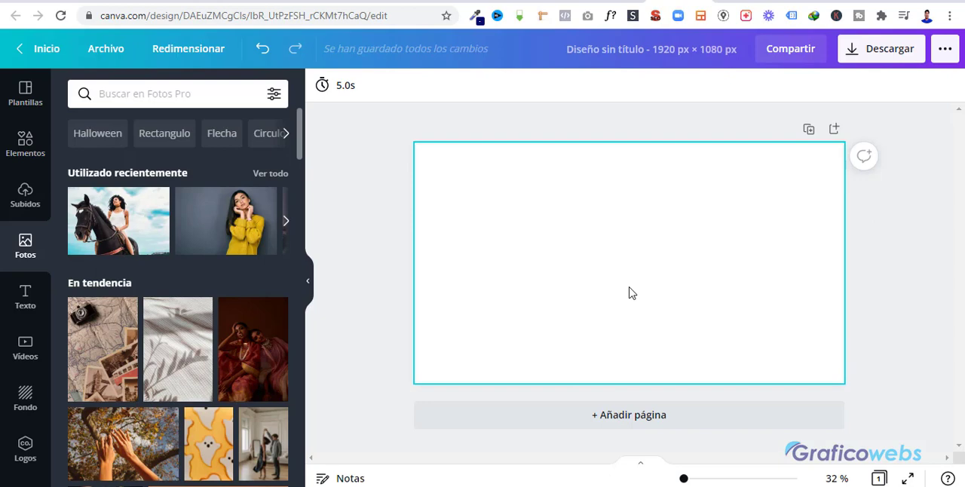
Look through the recently used and trending photos in the photo library of the 1920 × 1080 px design.
scroll(172, 315, "down", 3)
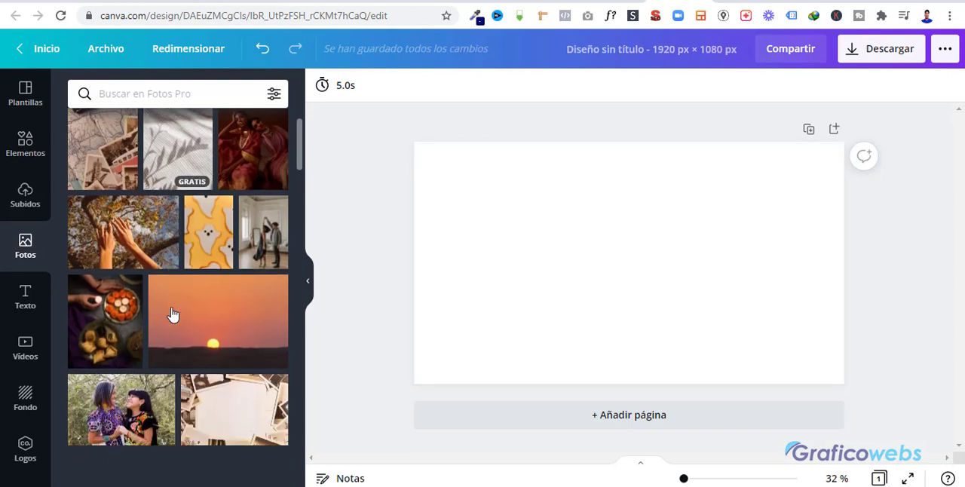
scroll(172, 315, "up", 3)
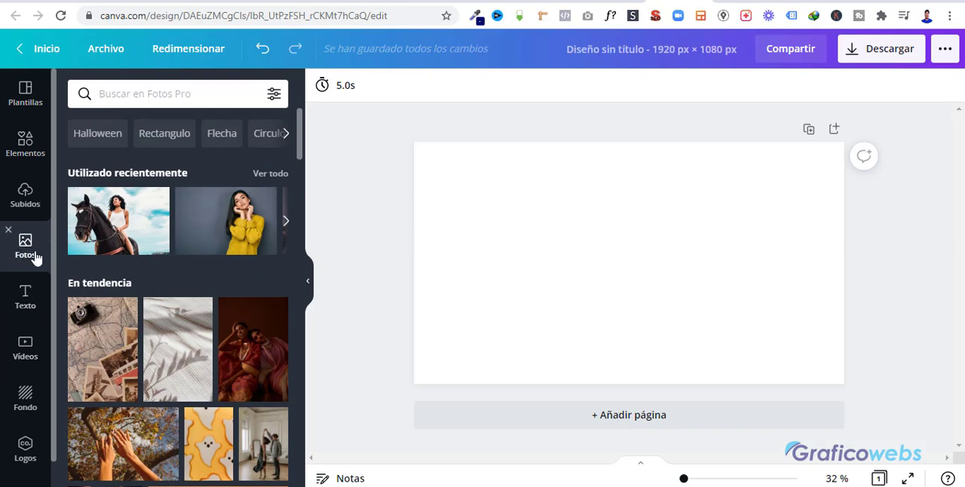
scroll(227, 349, "down", 5)
scroll(227, 349, "up", 5)
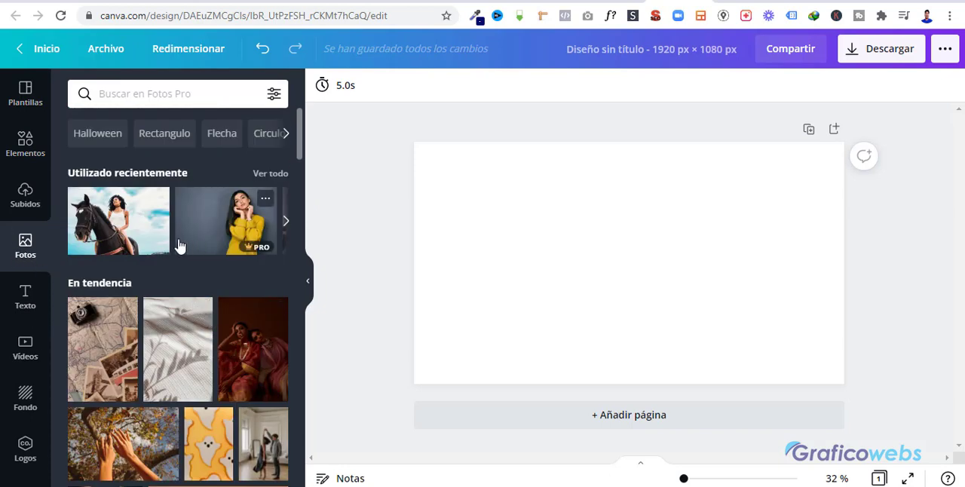
scroll(184, 271, "down", 3)
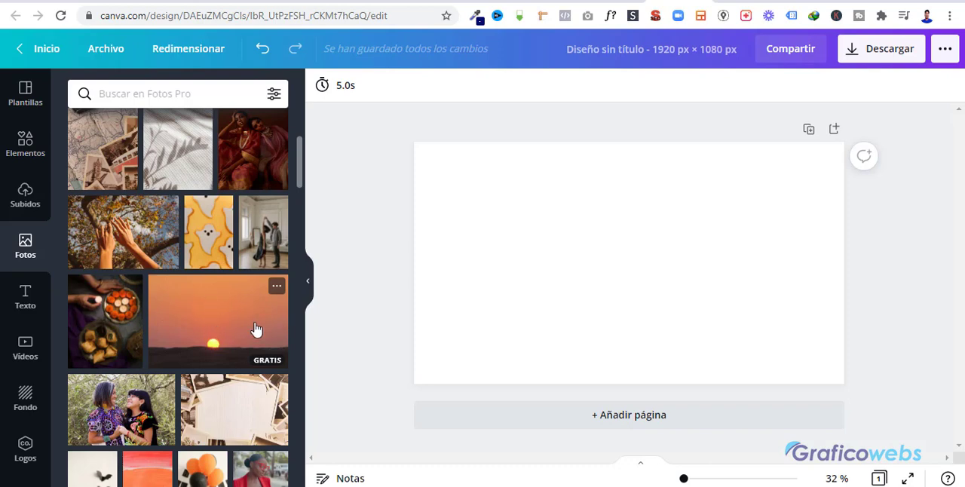
scroll(232, 308, "down", 1)
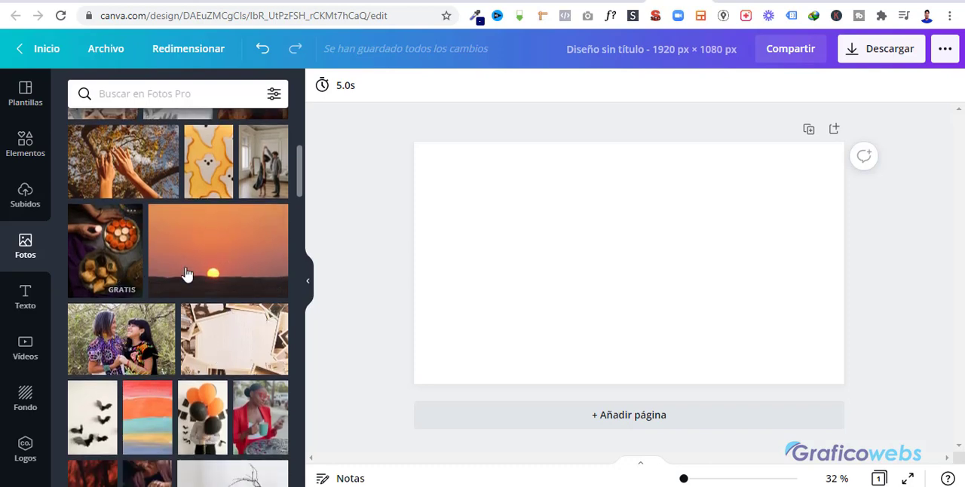
scroll(230, 344, "down", 1)
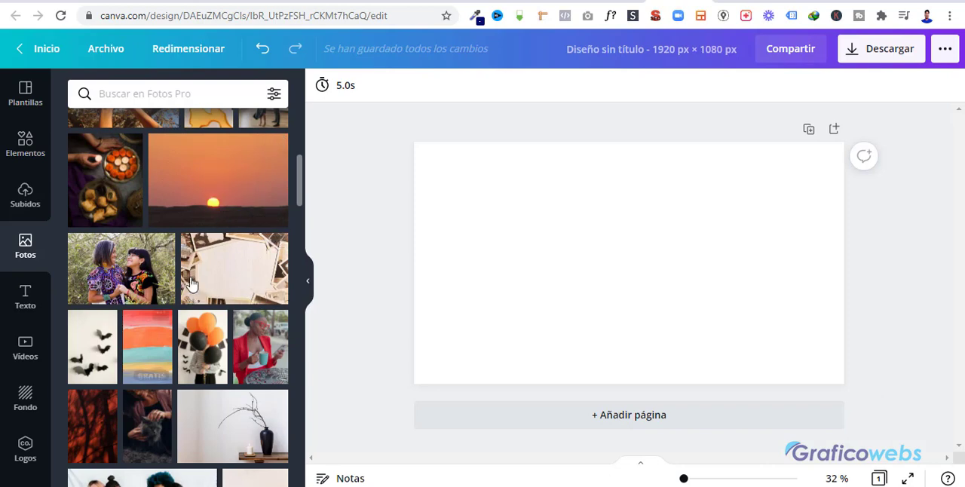
scroll(214, 333, "down", 2)
scroll(216, 332, "down", 1)
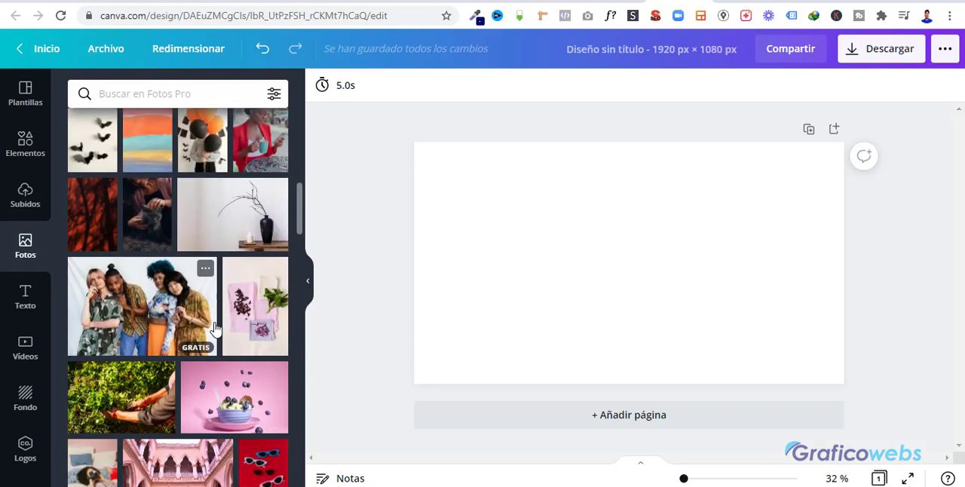
scroll(254, 320, "down", 1)
scroll(254, 320, "down", 2)
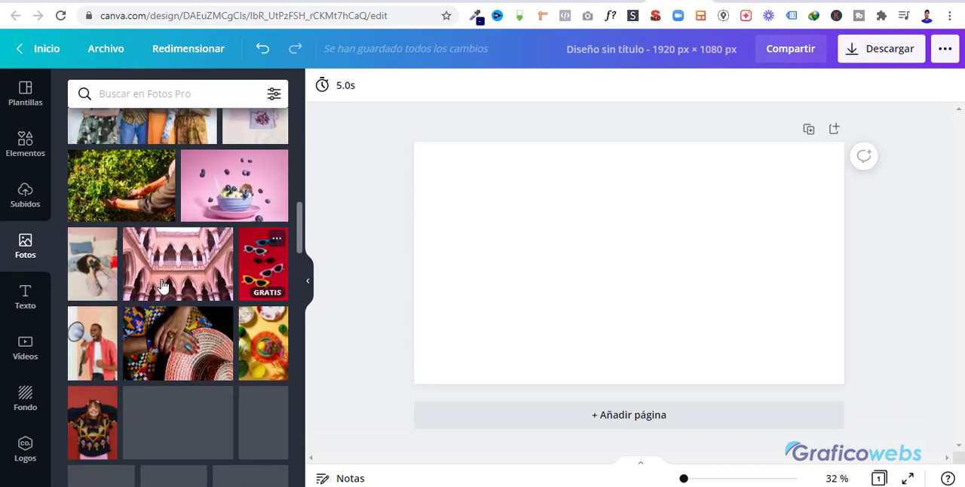
scroll(220, 300, "up", 5)
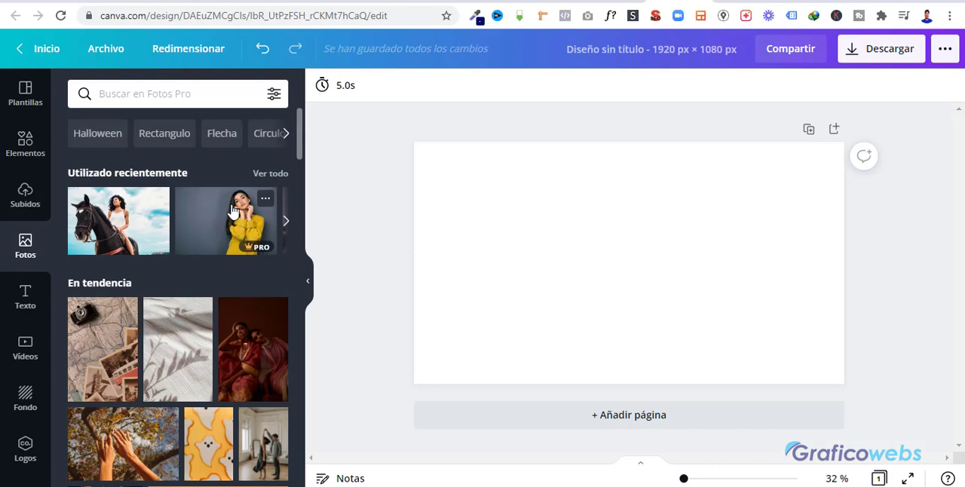
Add the recently used photo of the woman in the yellow sweater to the page and remove its background.
left_click_drag(231, 211, 563, 223)
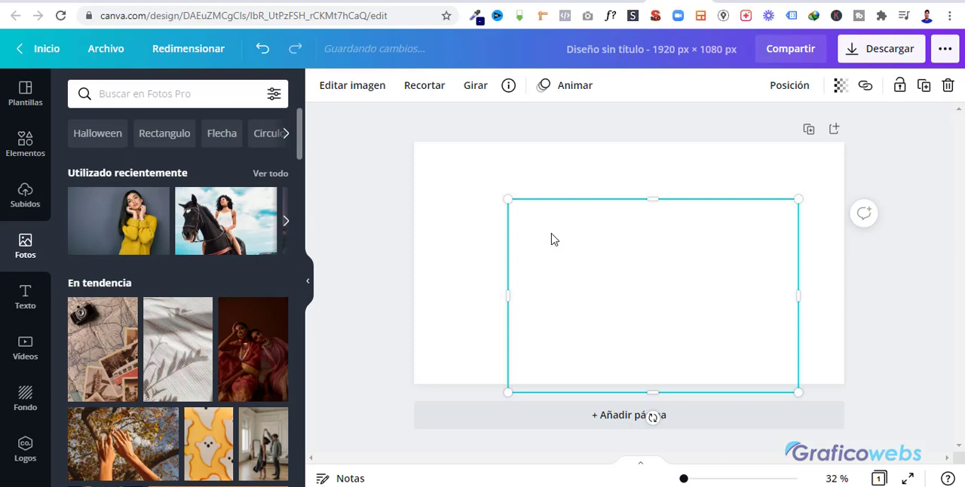
mouse_move(142, 242)
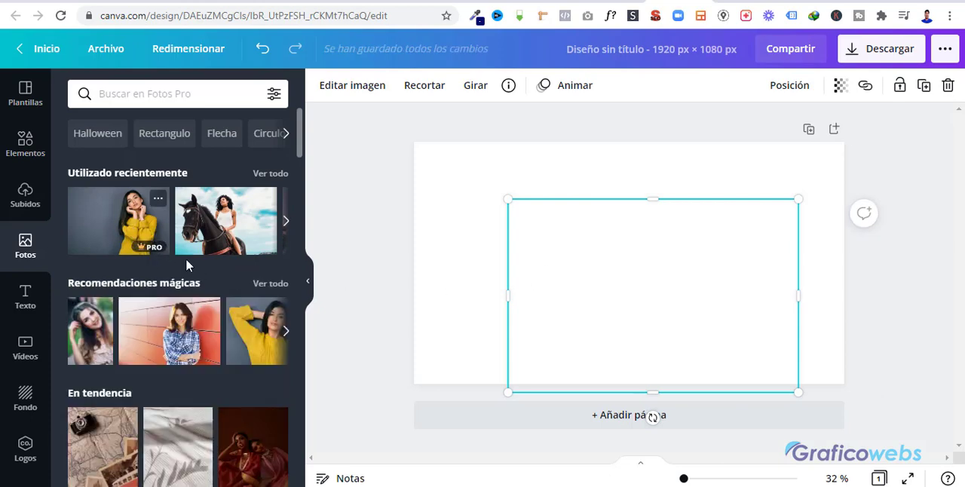
left_click_drag(160, 245, 679, 338)
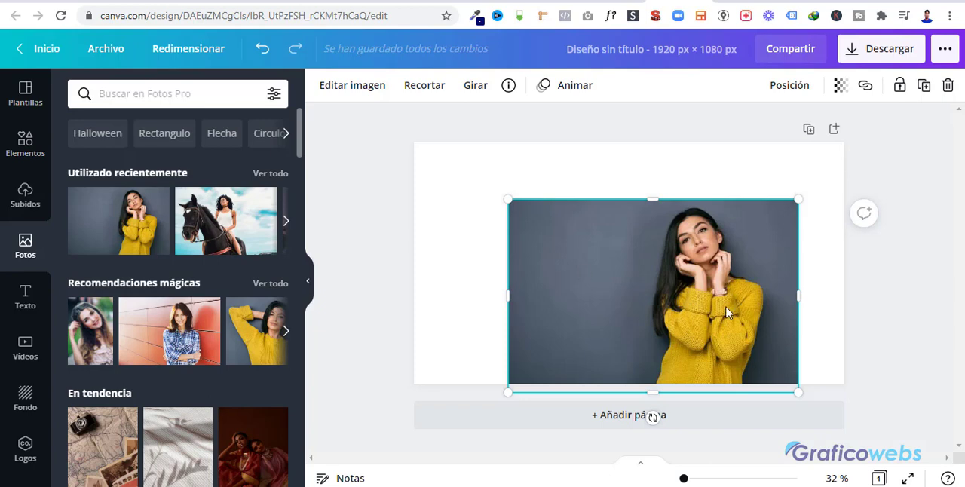
left_click(375, 95)
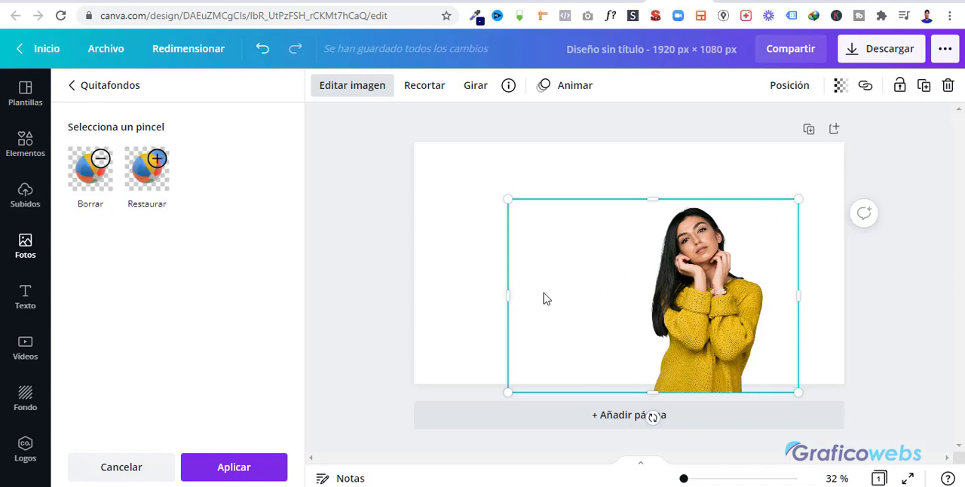
Set the dark blue and orange sunset sky from the Naturaleza backgrounds as the page background.
left_click(25, 399)
scroll(186, 332, "down", 1)
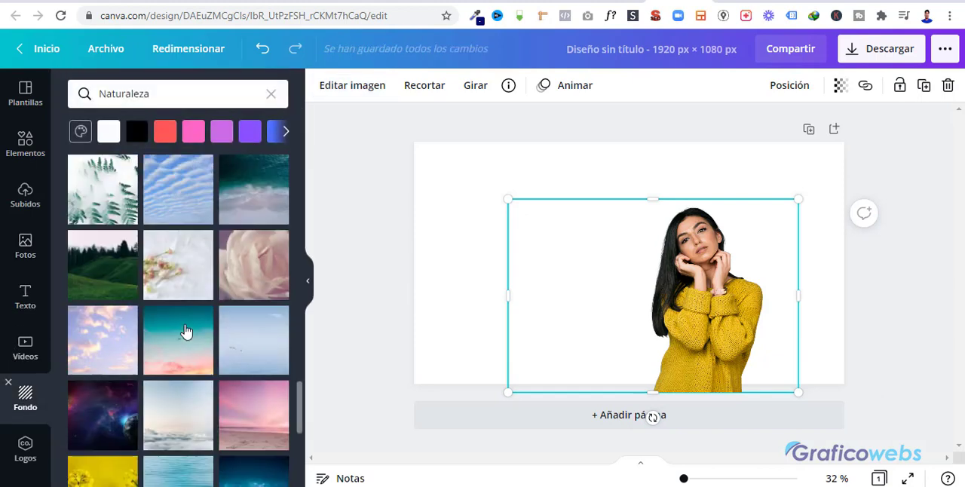
scroll(186, 331, "down", 2)
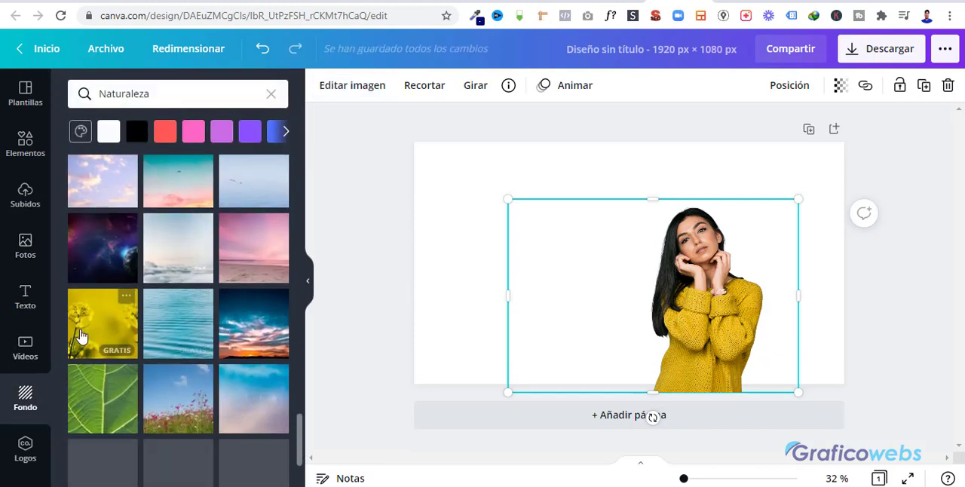
left_click(247, 331)
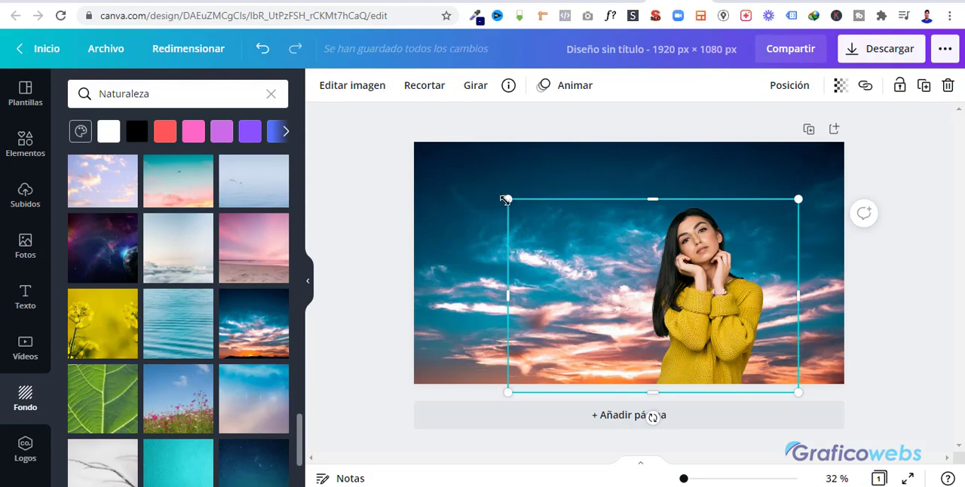
Enlarge the woman cutout and place it on the left side of the page, and change the background to the teal and pink sky.
left_click_drag(486, 175, 429, 113)
left_click_drag(772, 323, 856, 314)
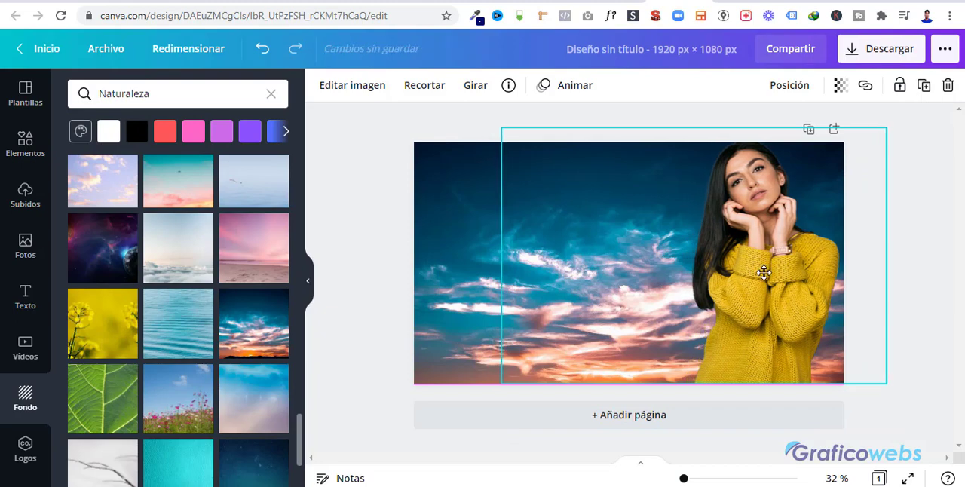
left_click_drag(678, 289, 502, 295)
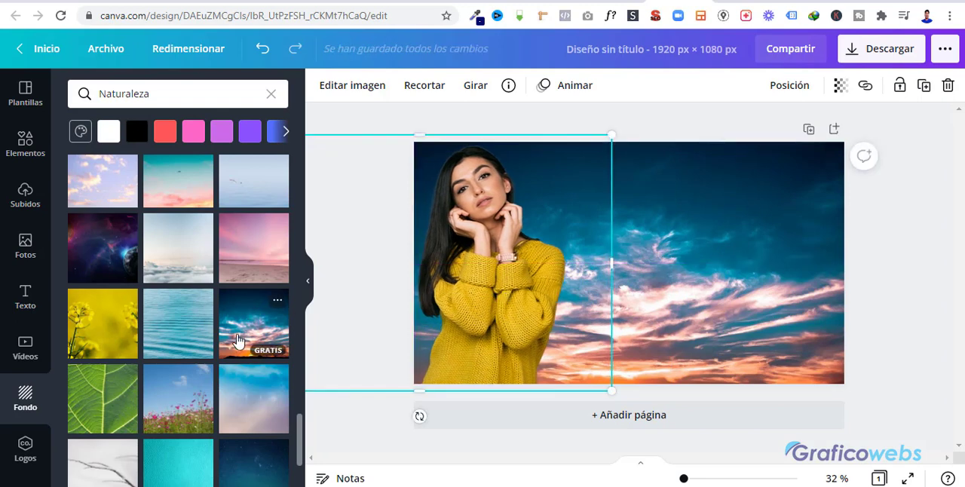
left_click(185, 196)
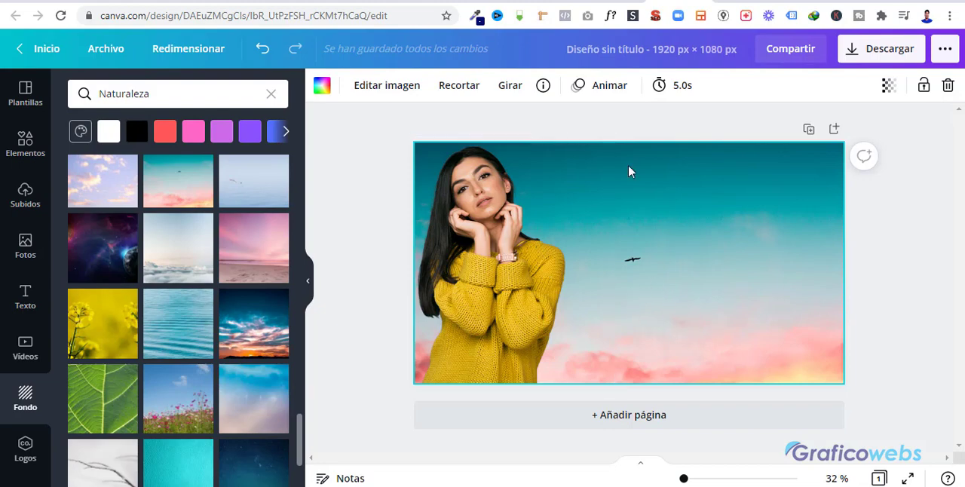
Switch to the blank 1080 × 1080 px design, browse its trending photos and start a photo search.
left_click(619, 1)
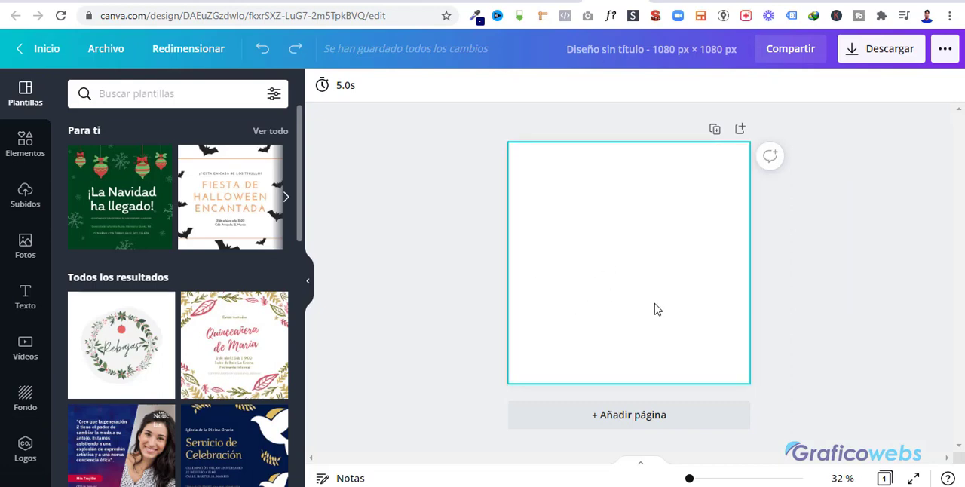
left_click(32, 252)
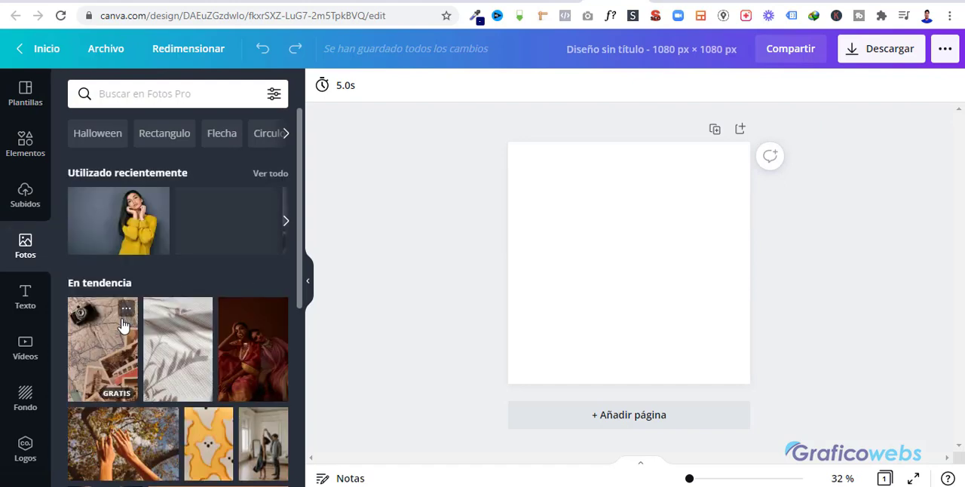
scroll(123, 324, "down", 5)
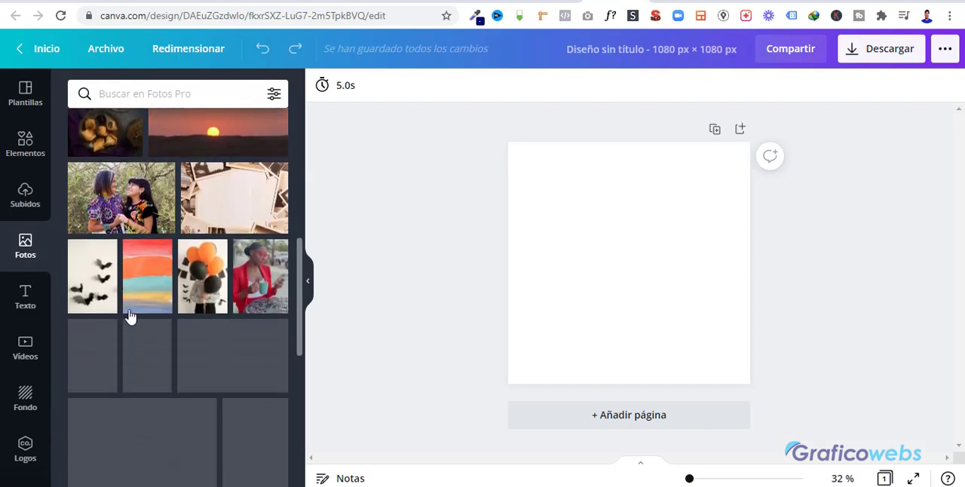
scroll(130, 316, "down", 6)
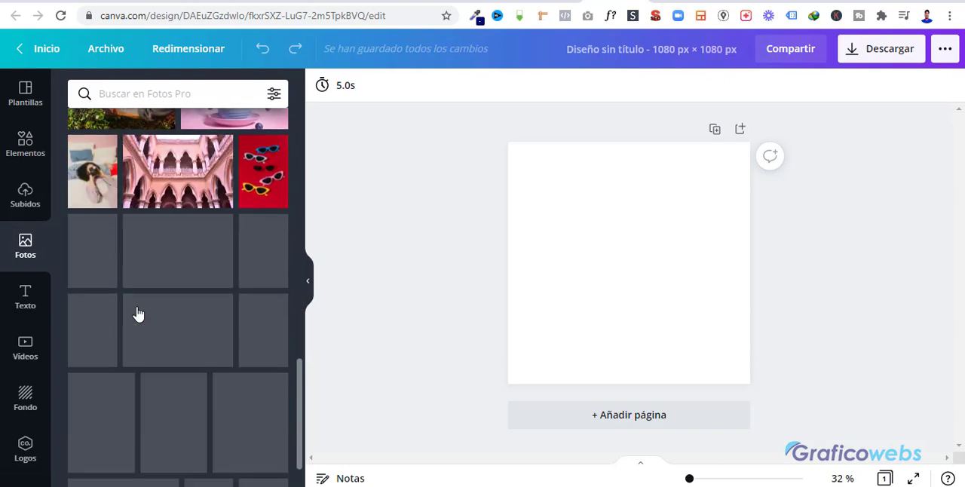
scroll(150, 294, "up", 5)
scroll(109, 303, "up", 10)
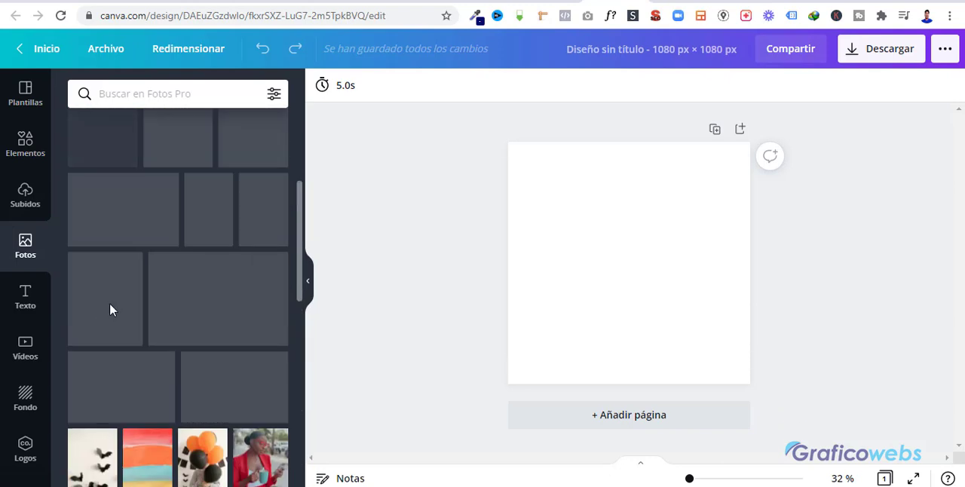
left_click(119, 94)
type("mujer")
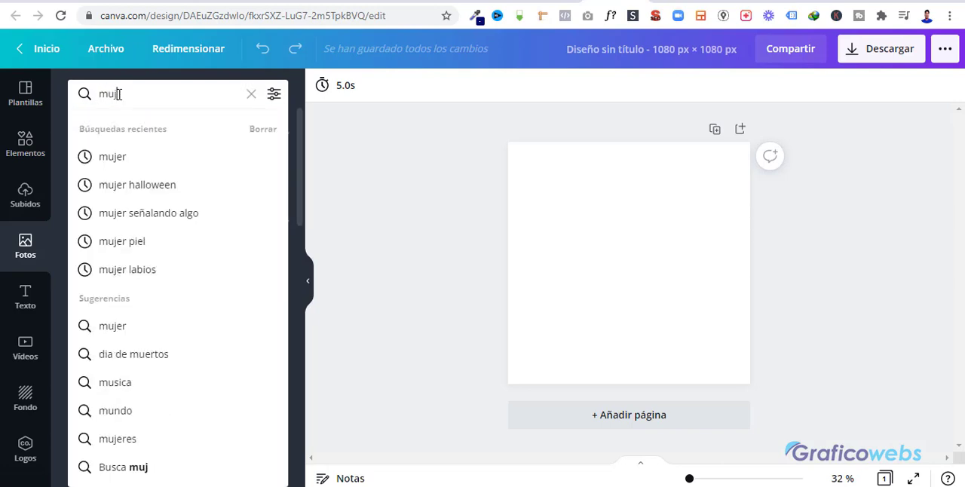
key("BackSpace")
key("BackSpace")
key("BackSpace")
key("BackSpace")
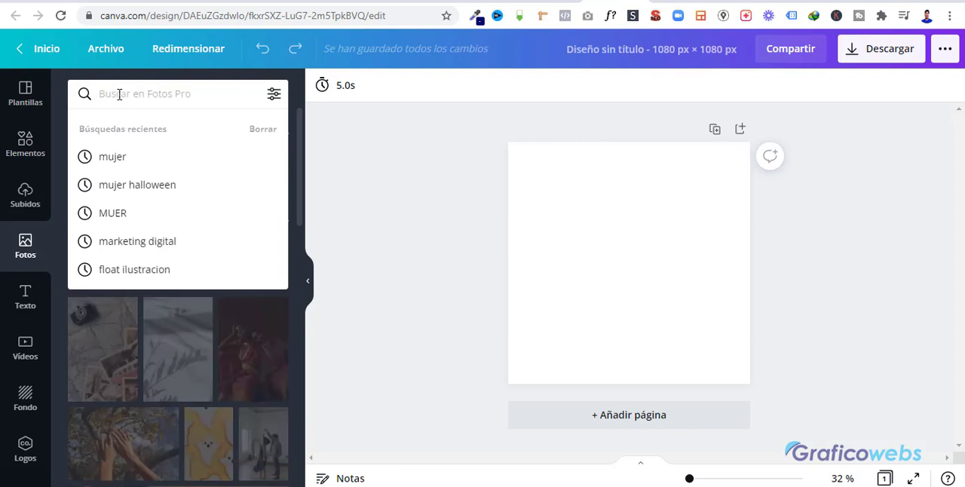
Search the photo library for "niño".
type("niño")
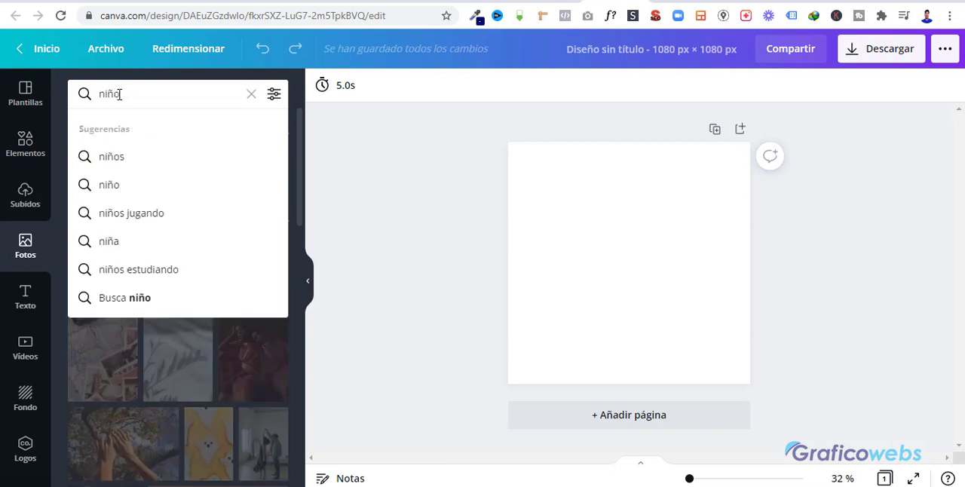
left_click(125, 189)
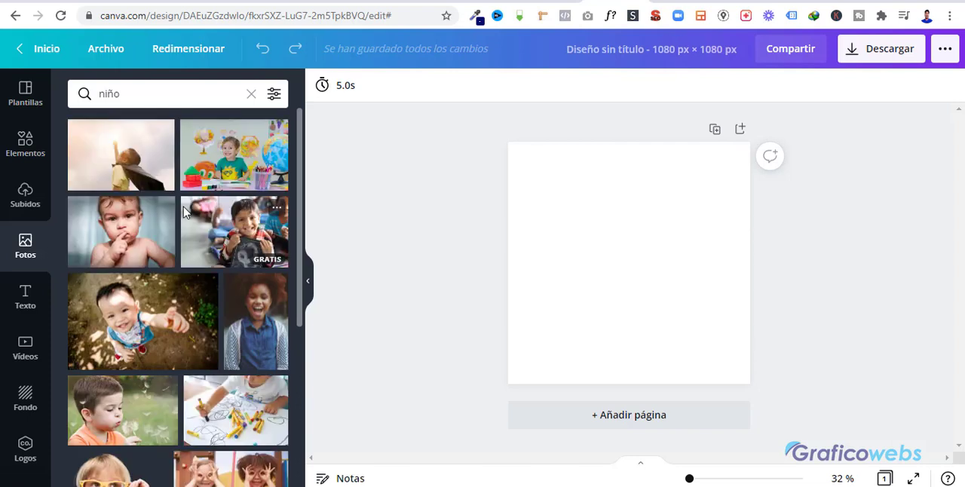
Find the photo of the toddler in a red shirt talking on a phone among the results and place it on the page.
scroll(230, 320, "down", 2)
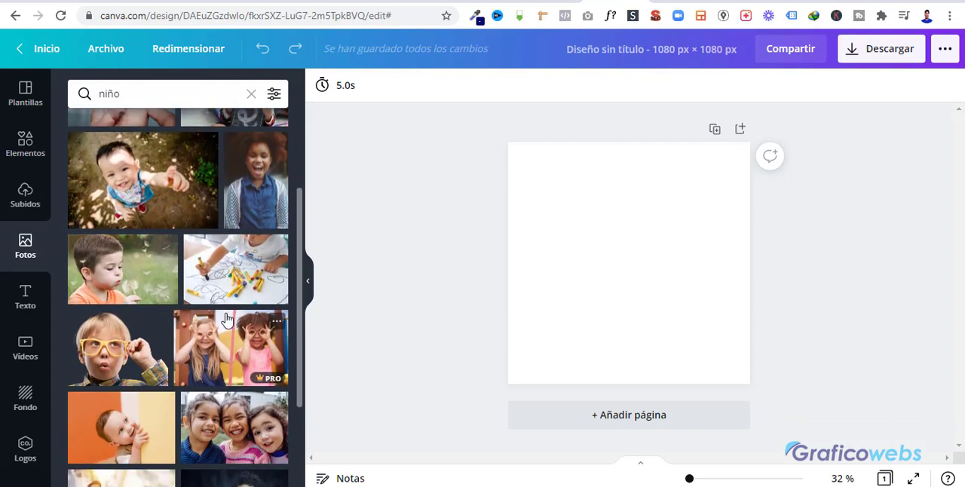
scroll(227, 320, "down", 1)
scroll(227, 309, "down", 1)
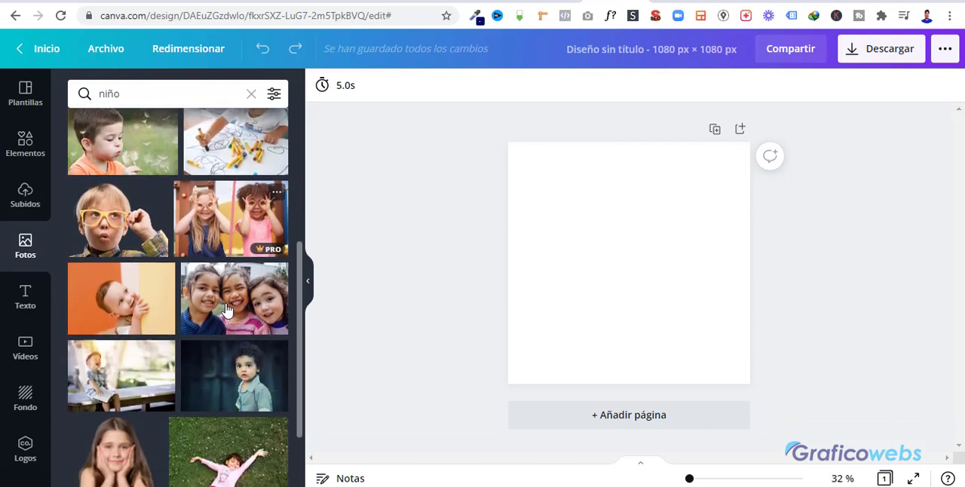
scroll(241, 323, "down", 1)
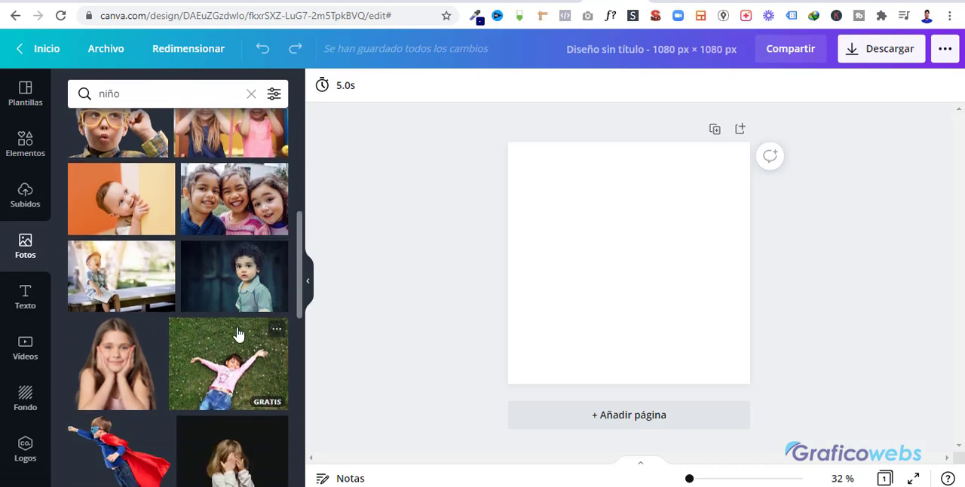
scroll(197, 336, "down", 1)
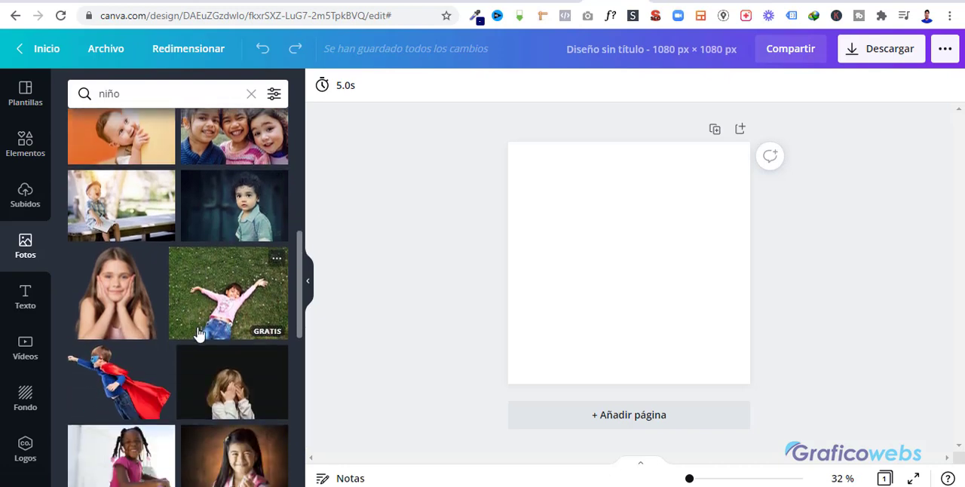
scroll(198, 334, "down", 2)
scroll(198, 334, "down", 2)
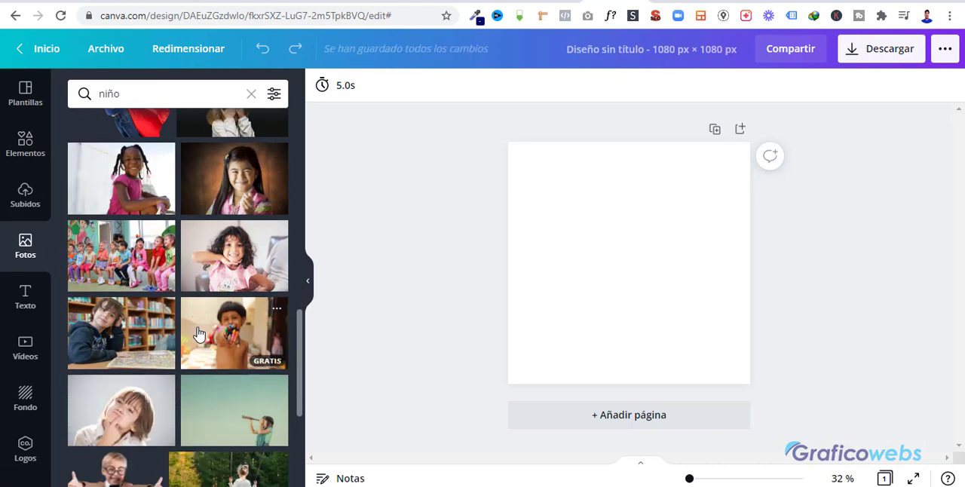
scroll(199, 334, "down", 3)
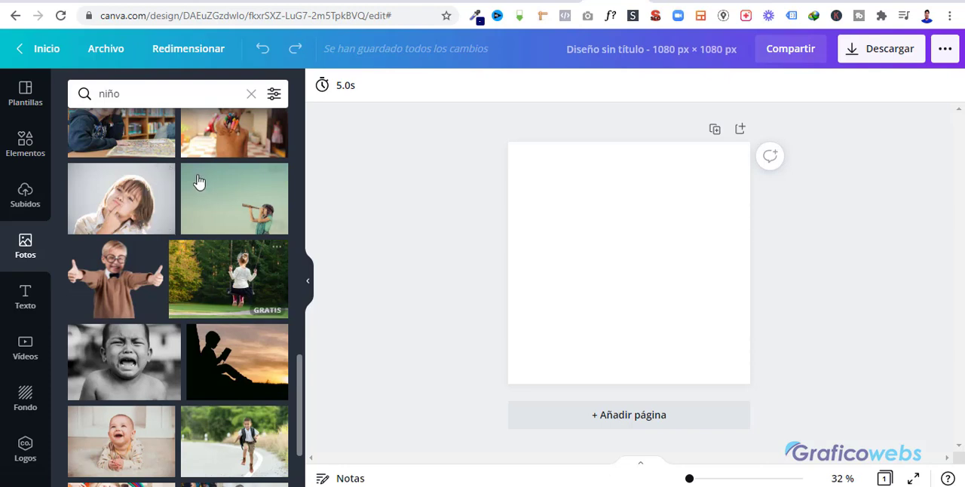
scroll(269, 319, "down", 2)
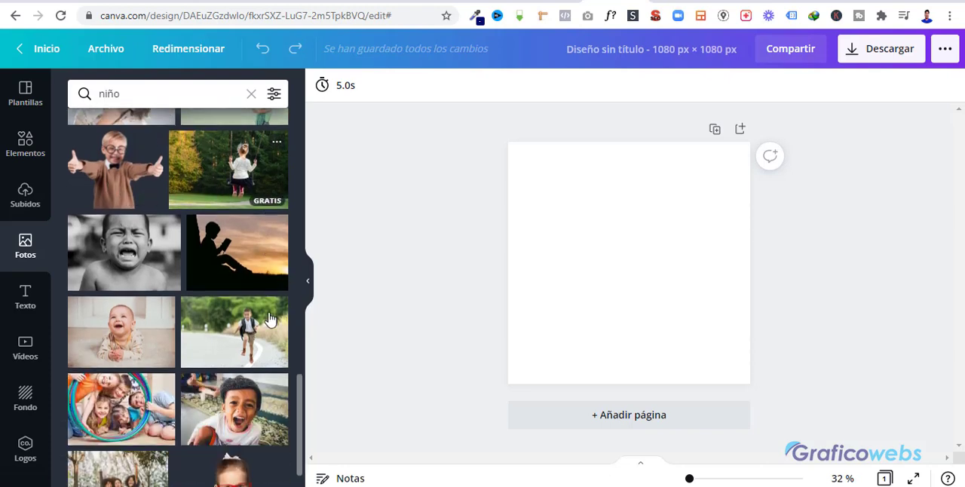
scroll(223, 305, "down", 2)
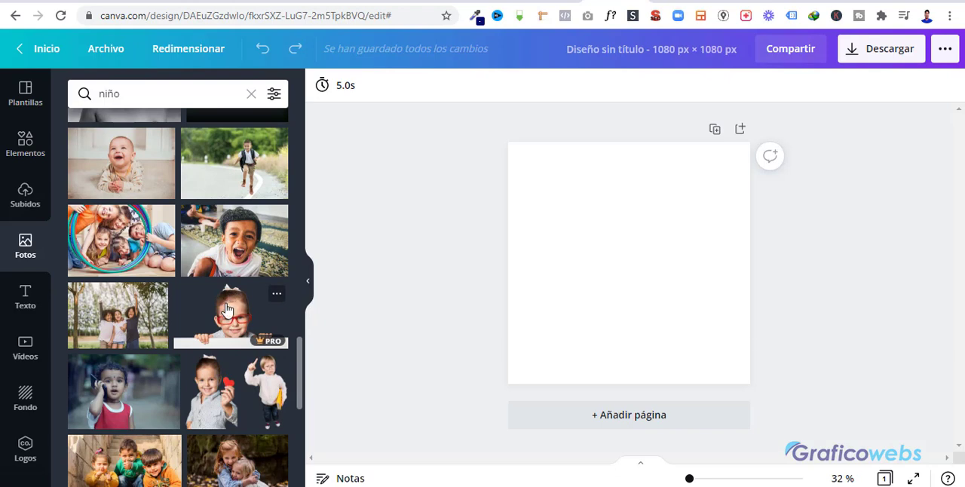
scroll(226, 309, "down", 3)
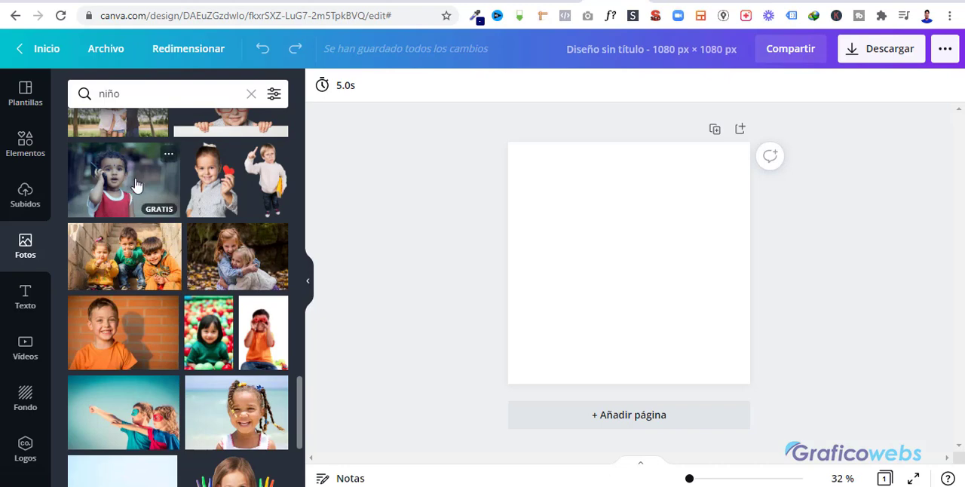
left_click_drag(137, 190, 608, 234)
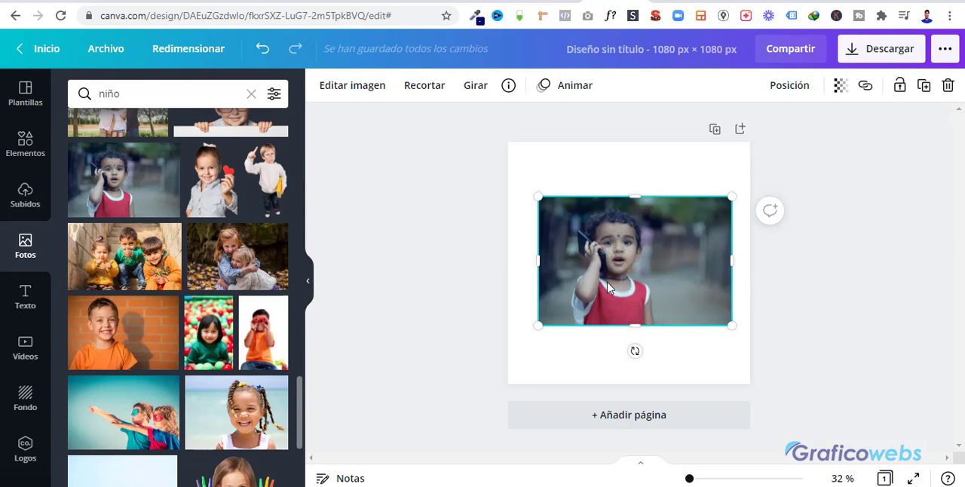
Remove the toddler photo's background with Quitafondos and set the peach-to-burgundy gradient from Degradados as the page background.
left_click(366, 87)
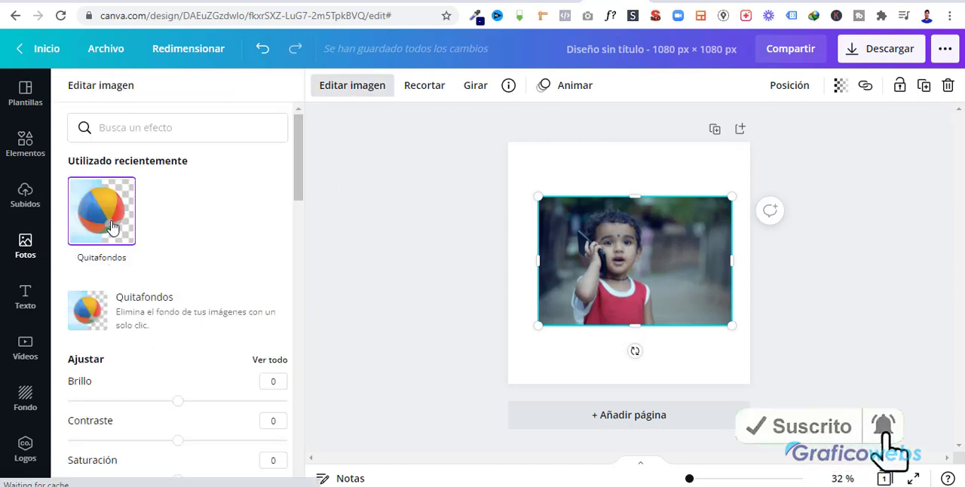
left_click(112, 226)
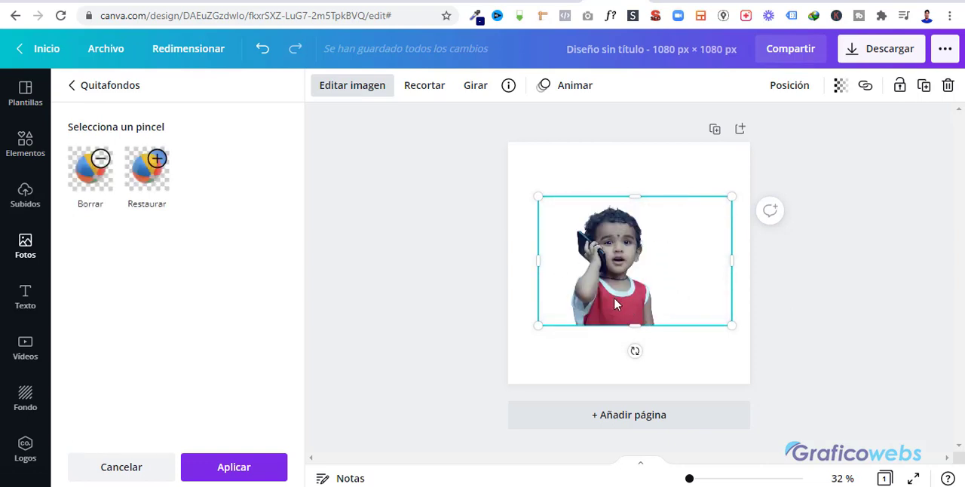
left_click(26, 398)
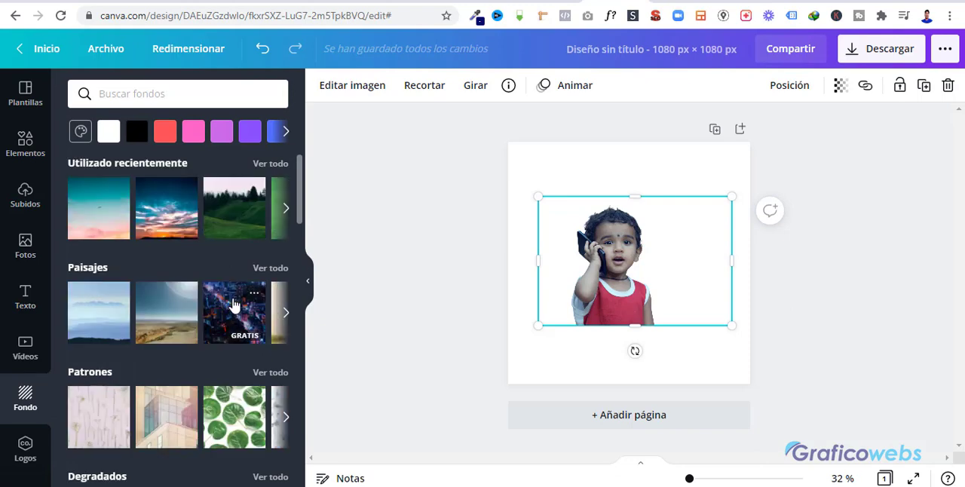
scroll(142, 324, "down", 4)
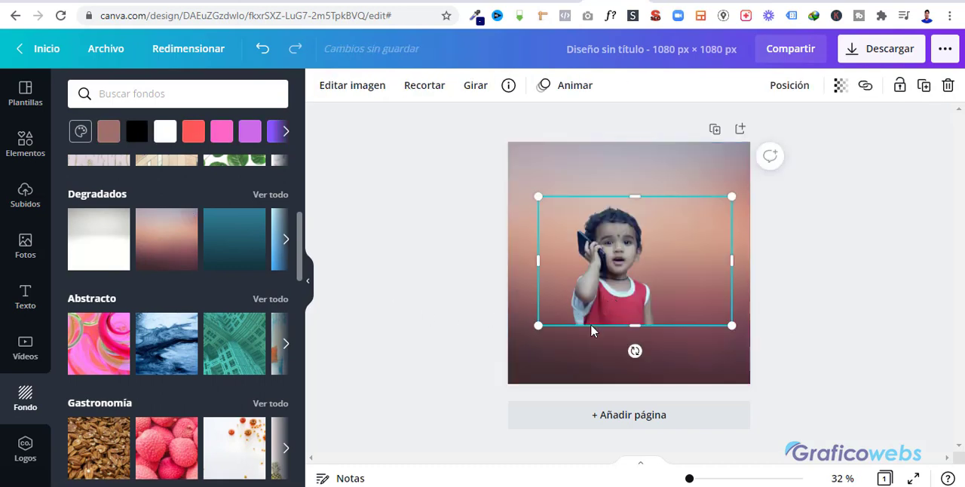
Enlarge the toddler cutout and position it in the lower-left corner of the page, slightly cropped by the page edges.
left_click_drag(593, 327, 548, 353)
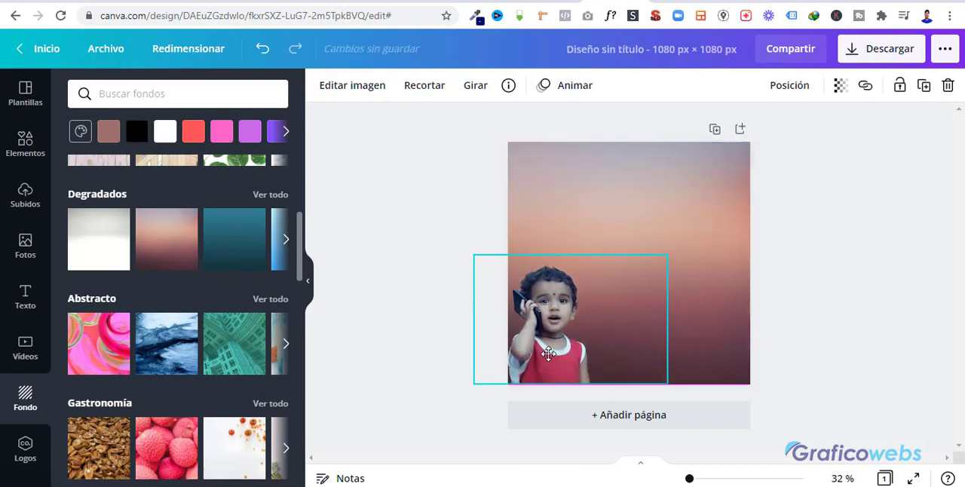
left_click_drag(667, 254, 797, 169)
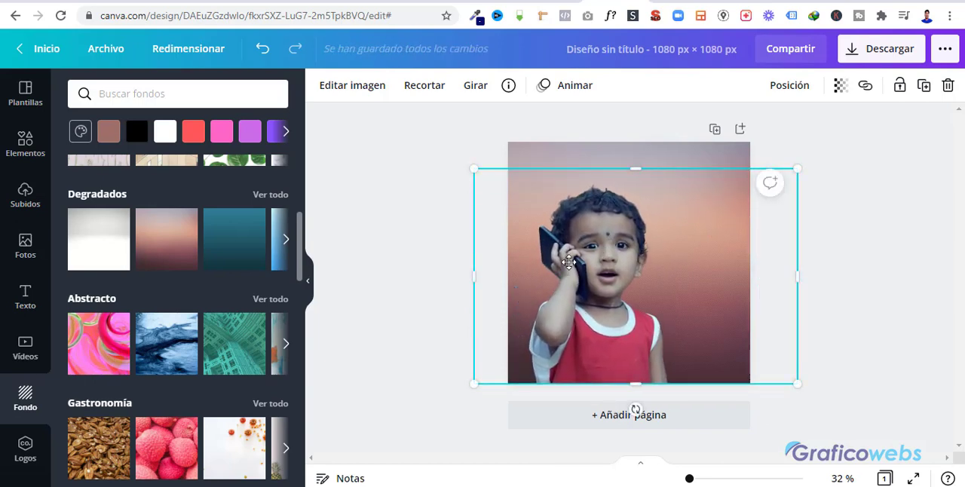
mouse_move(569, 261)
left_mouse_down()
mouse_move(557, 264)
mouse_move(570, 271)
left_mouse_up()
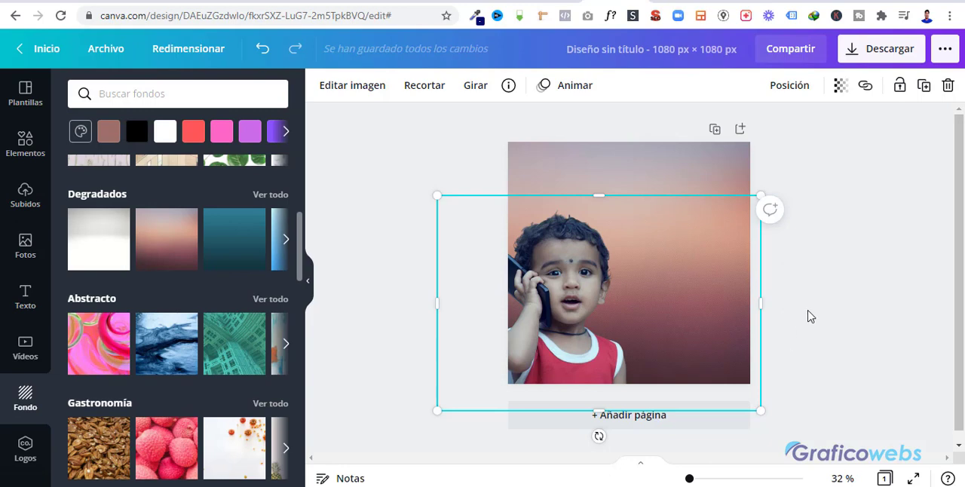
left_click(829, 270)
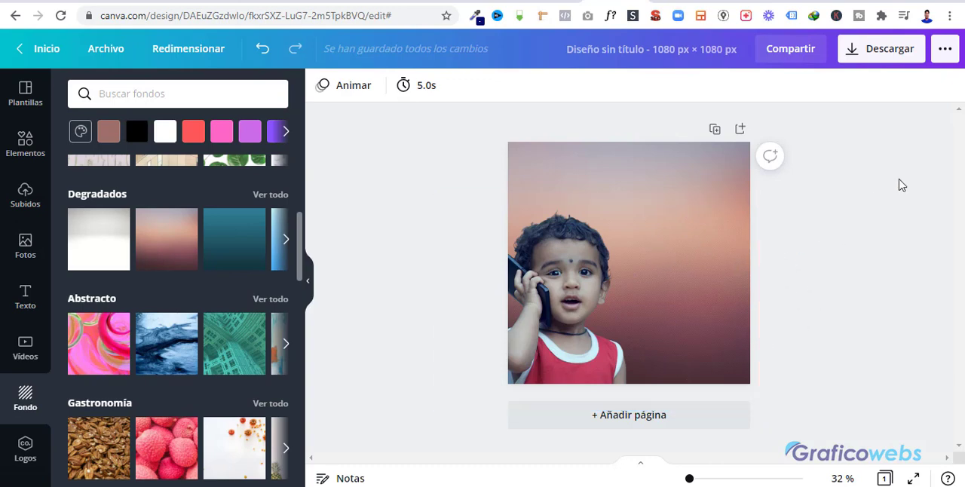
Examine the file types offered for downloading the design, keep PNG, and close the download options.
left_click(881, 57)
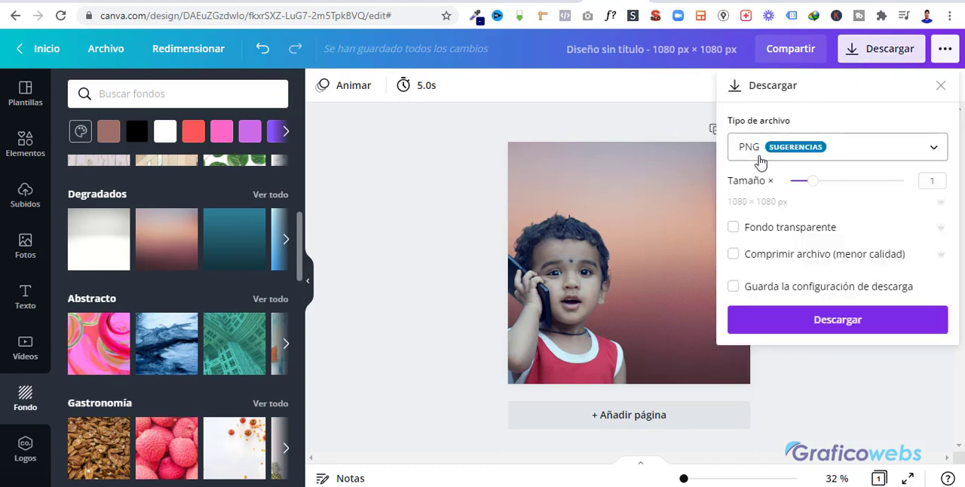
left_click(868, 159)
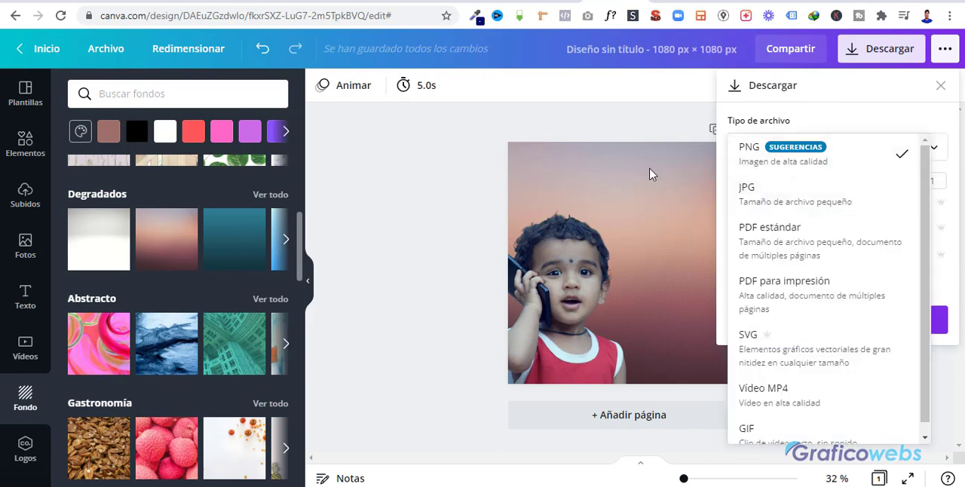
left_click(567, 133)
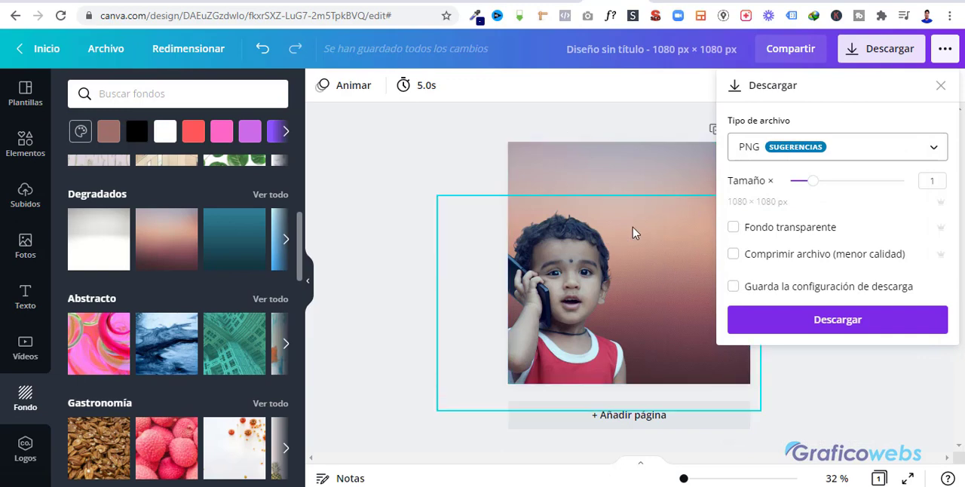
left_click(846, 153)
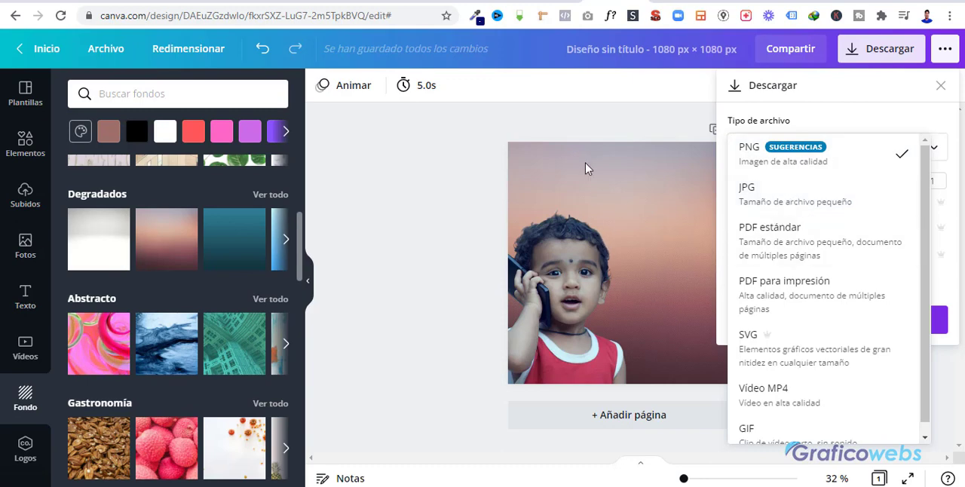
left_click(582, 138)
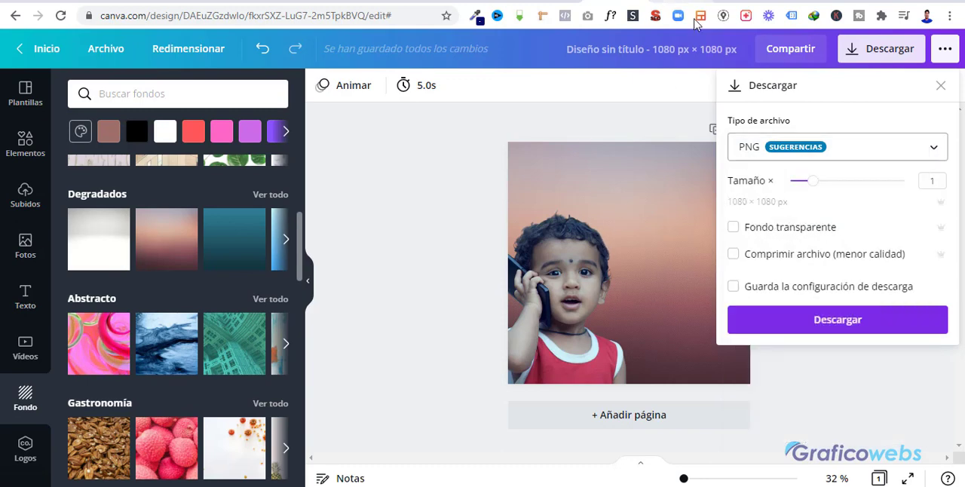
left_click(940, 86)
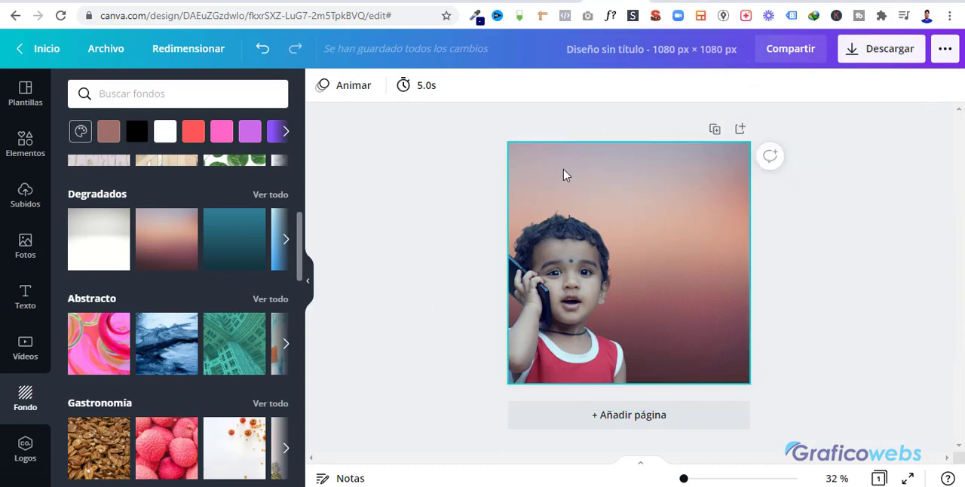
Delete the gradient image and the remaining brown fill color from the page background.
left_click(712, 184)
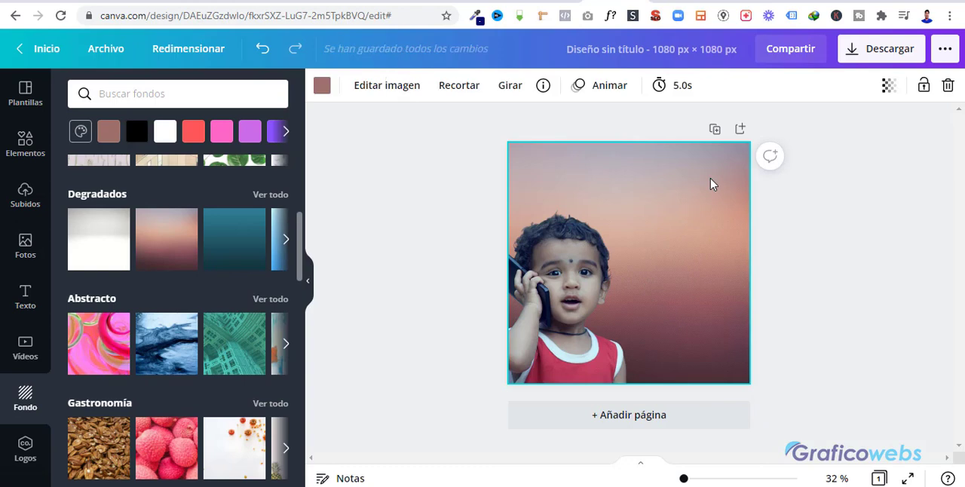
key("Delete")
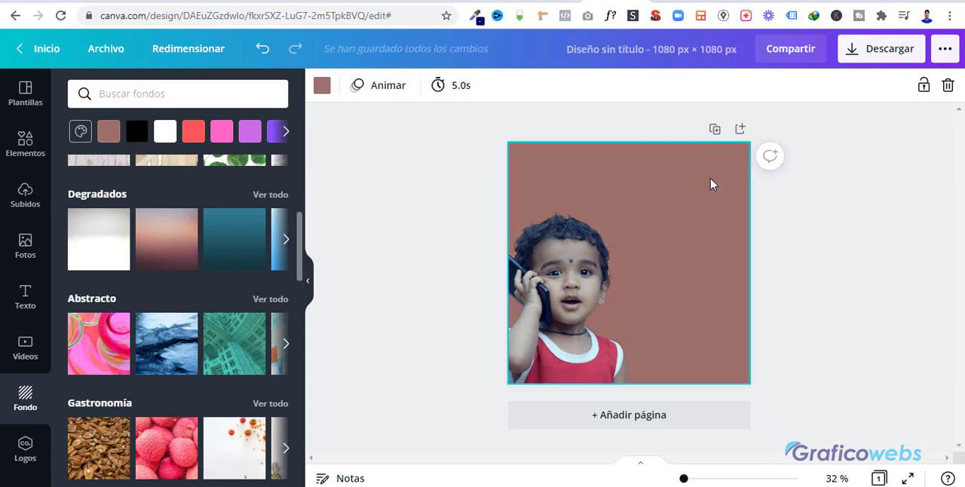
key("Delete")
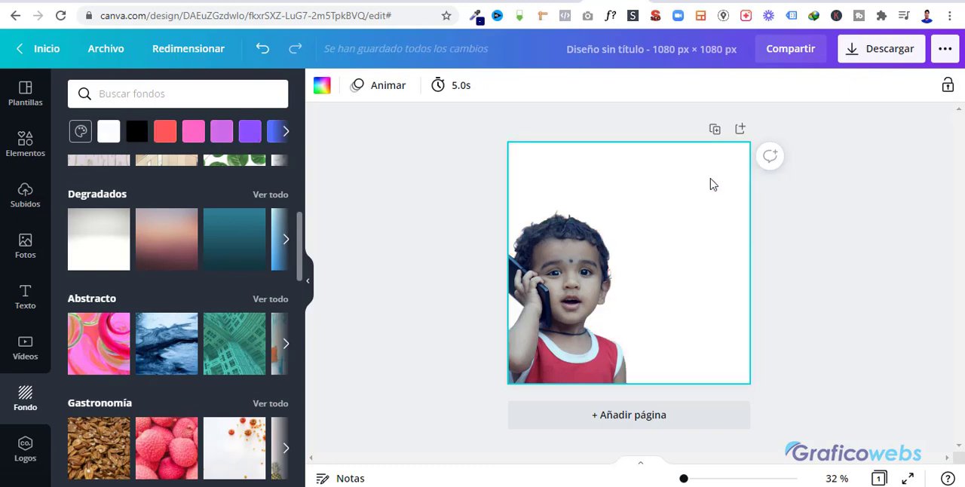
Enlarge the toddler cutout to nearly the full page height and center the figure on the page, aligned with its bottom edge.
left_click(582, 276)
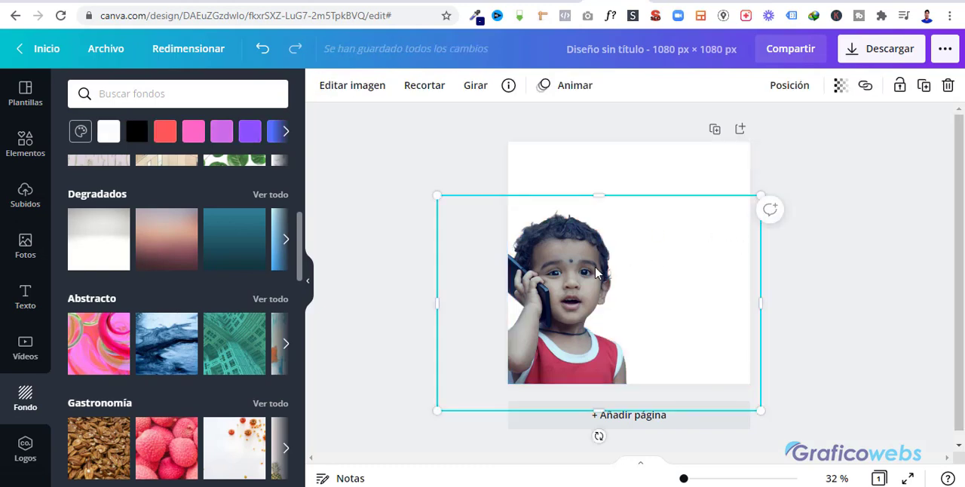
left_click_drag(595, 273, 636, 229)
left_click_drag(495, 153, 473, 131)
left_click_drag(627, 244, 664, 242)
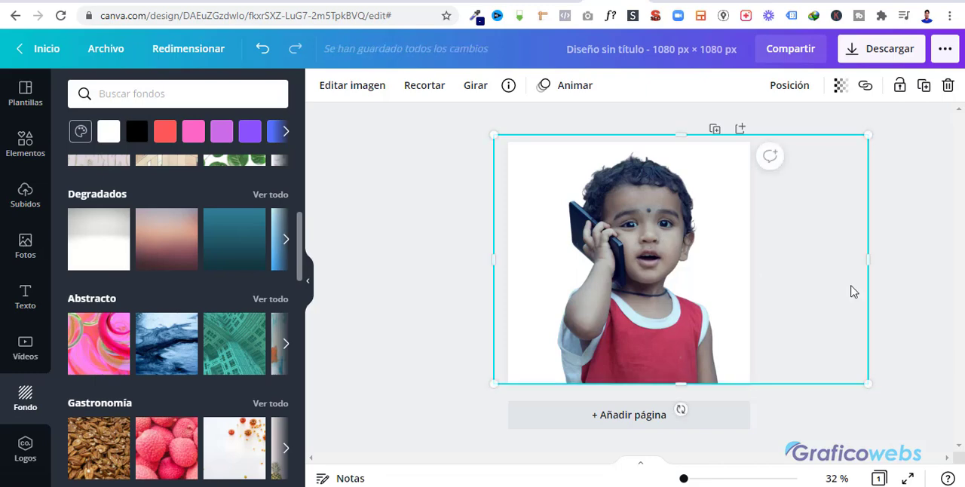
left_click(891, 289)
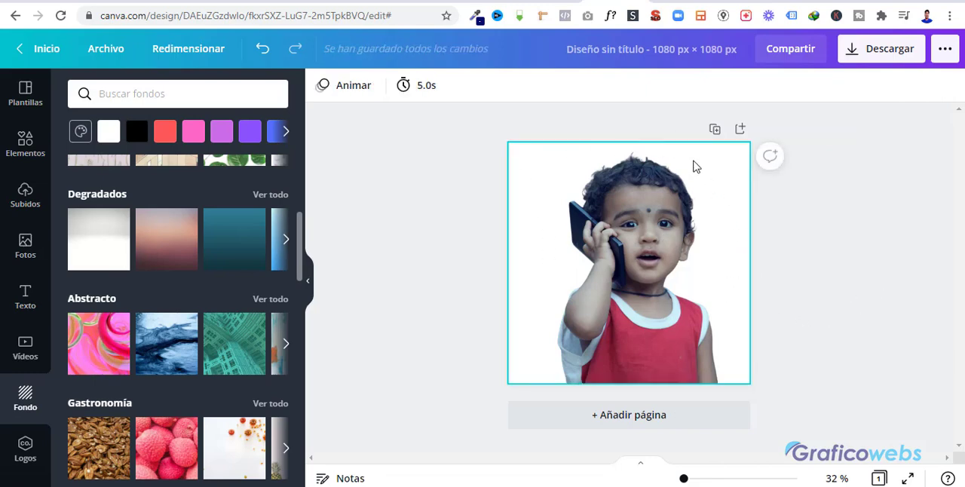
Download the design as a PNG with Fondo transparente enabled and dismiss the sharing offer.
left_click(886, 55)
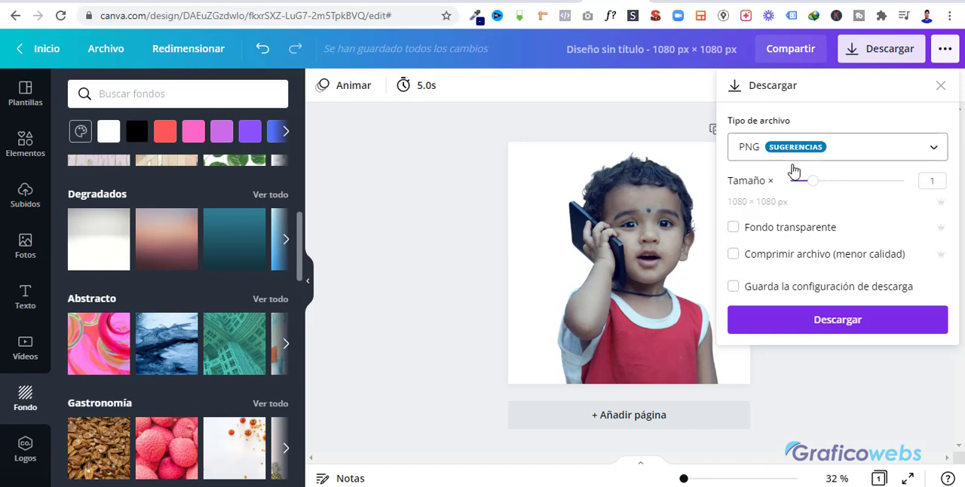
left_click(734, 230)
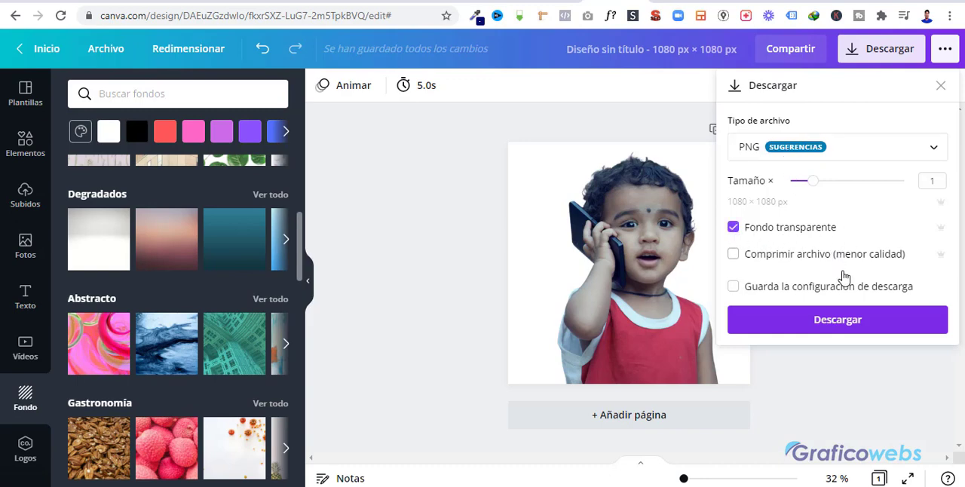
left_click(839, 329)
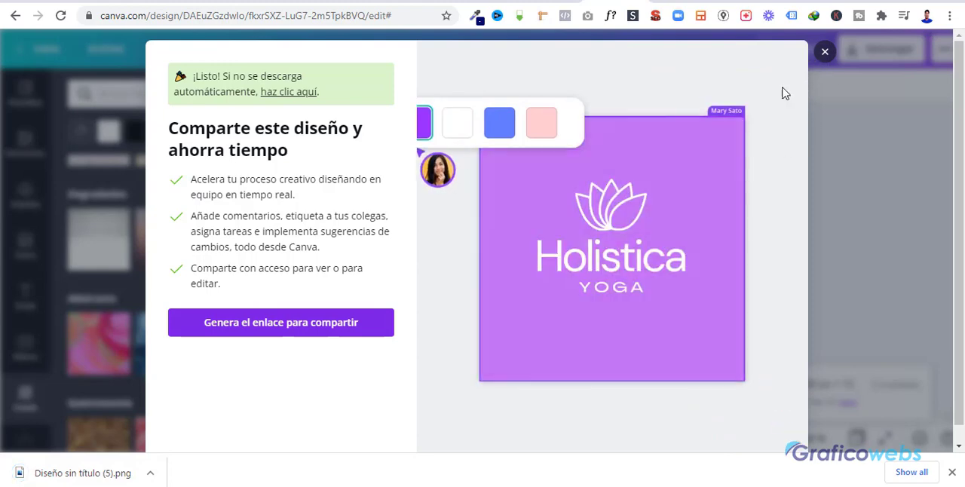
left_click(826, 51)
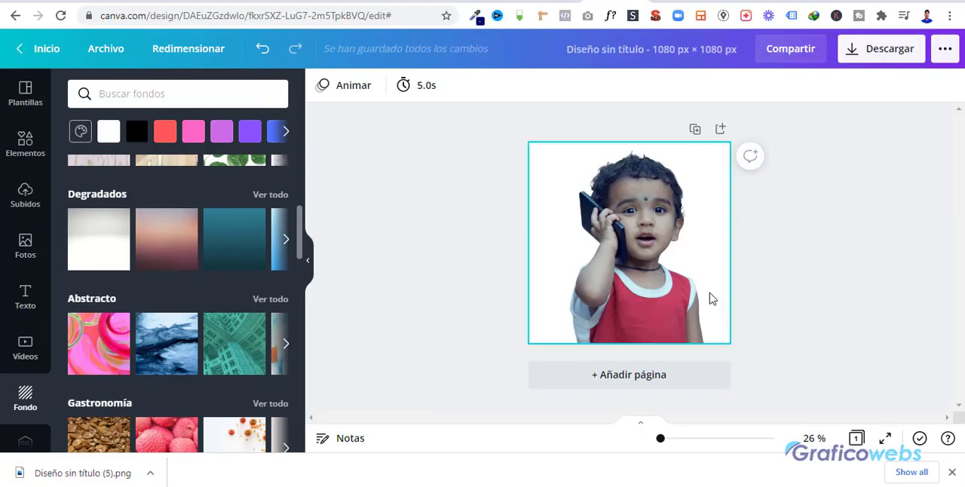